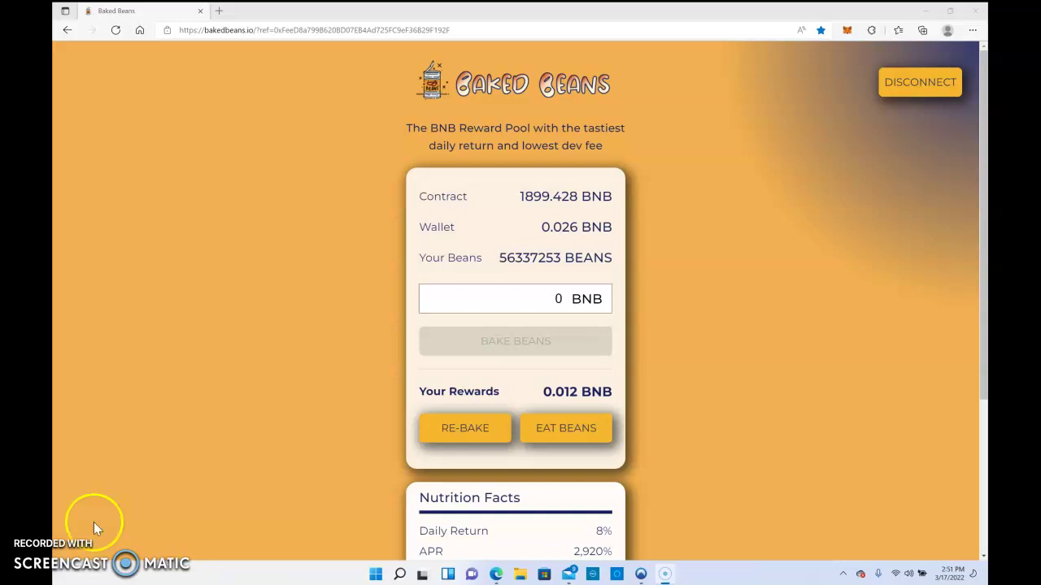
- Minimize the Baked Beans window and the Coinbase window to clear the desktop
{"action": "mouse_move", "coordinate": [592, 578]}
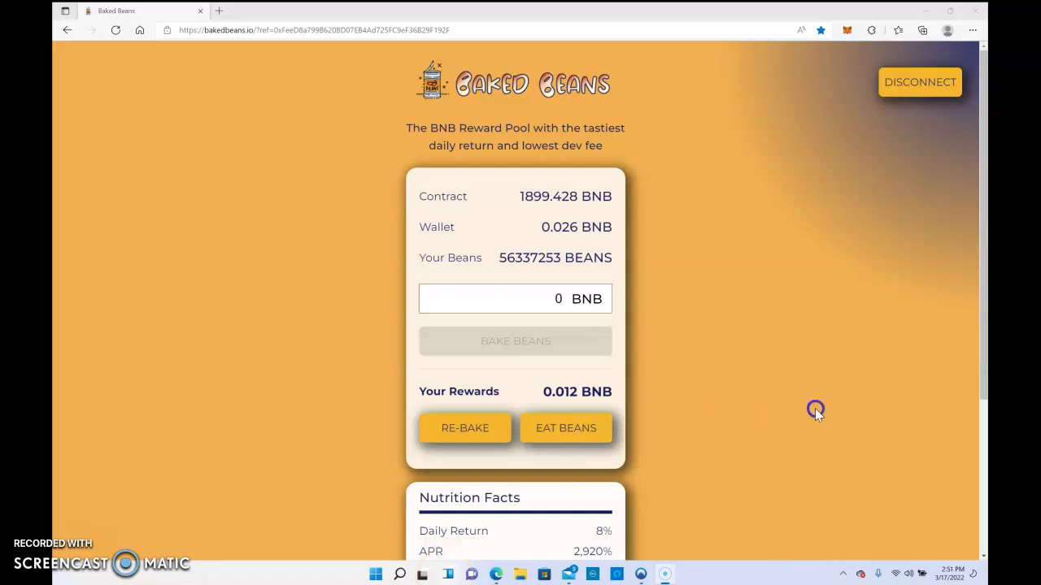
{"action": "left_click", "coordinate": [925, 11]}
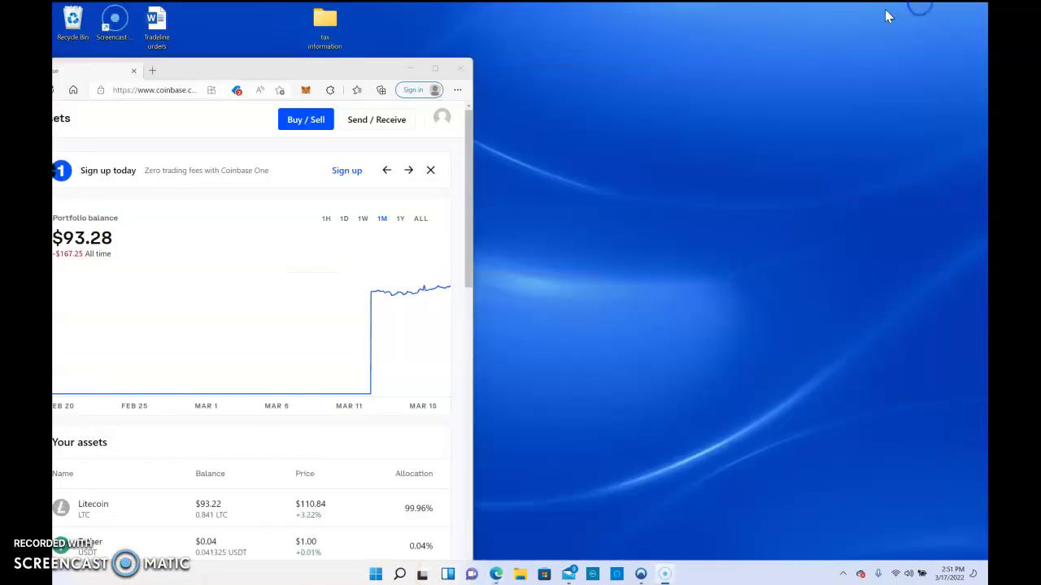
{"action": "left_click_drag", "start_coordinate": [360, 65], "coordinate": [712, 92]}
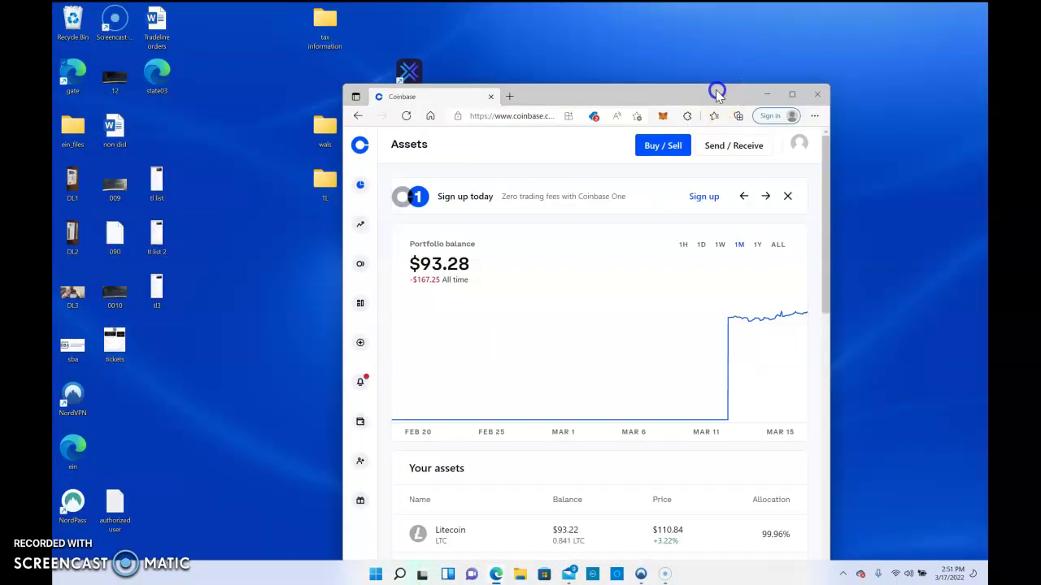
{"action": "left_click", "coordinate": [773, 92]}
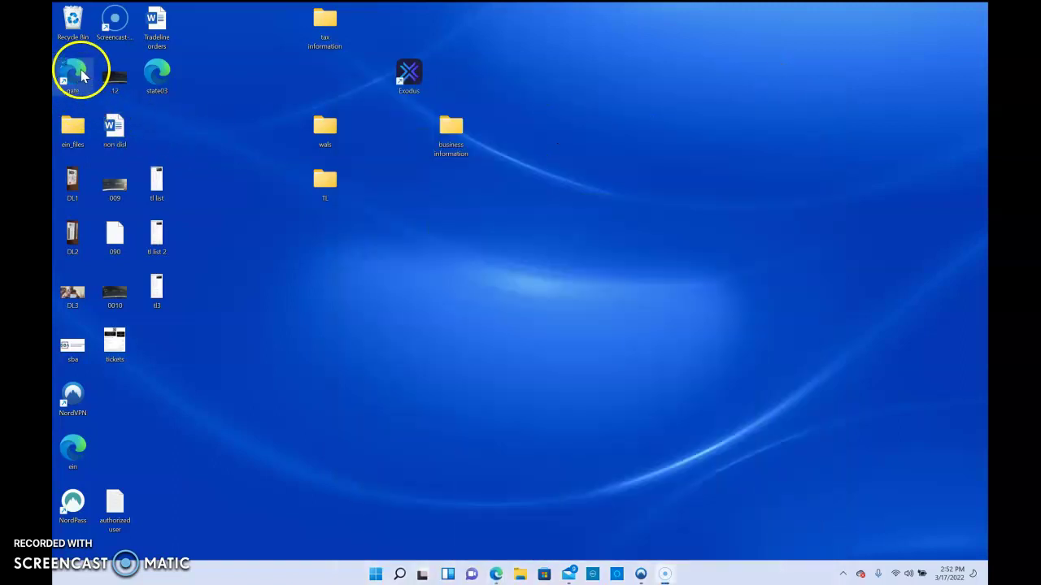
- Open a new maximized browser window and load the SimpleSwap exchange page
{"action": "double_click", "coordinate": [80, 73]}
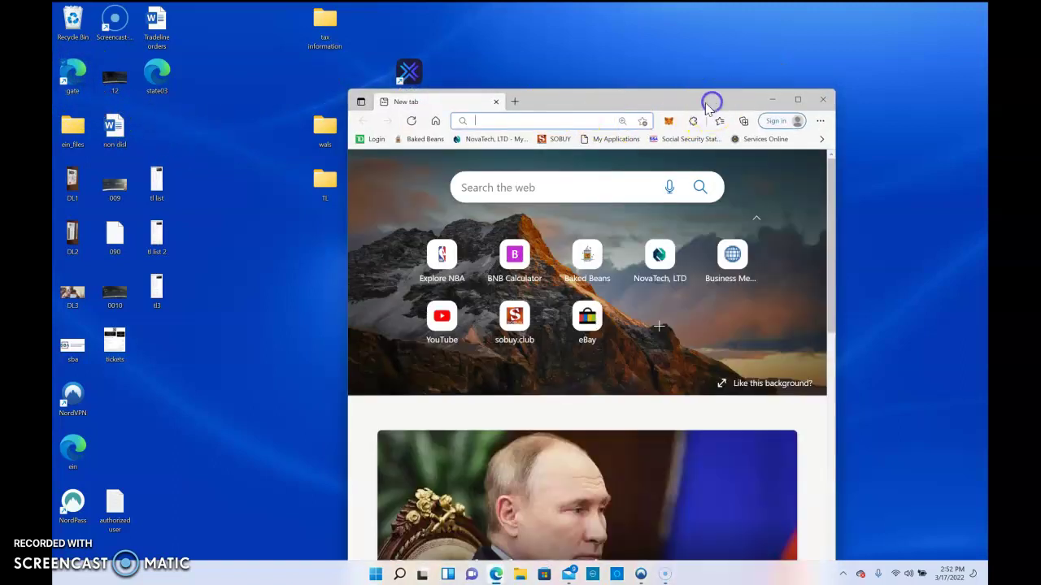
{"action": "double_click", "coordinate": [708, 93]}
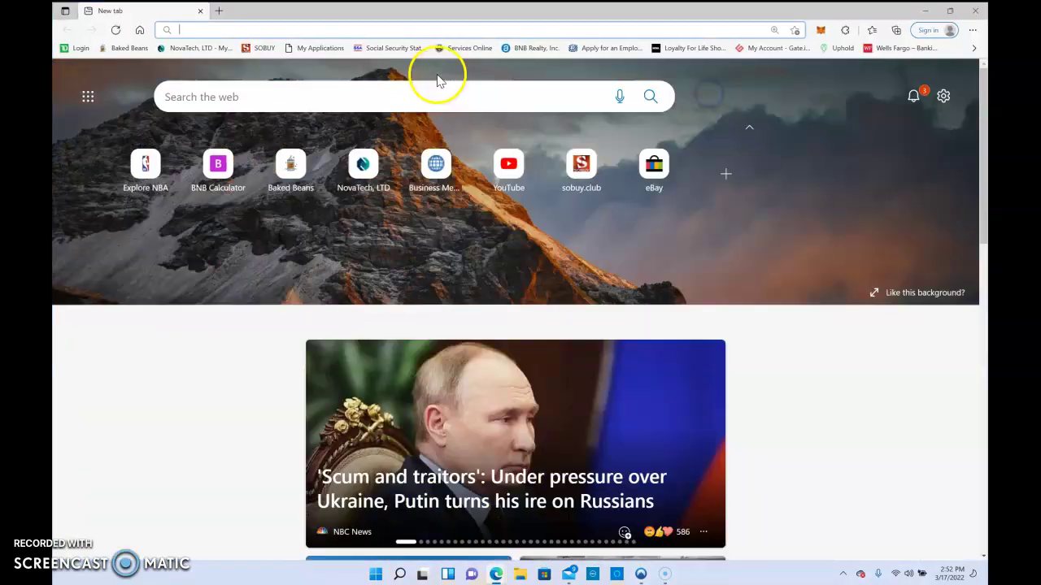
{"action": "type", "text": "simp"}
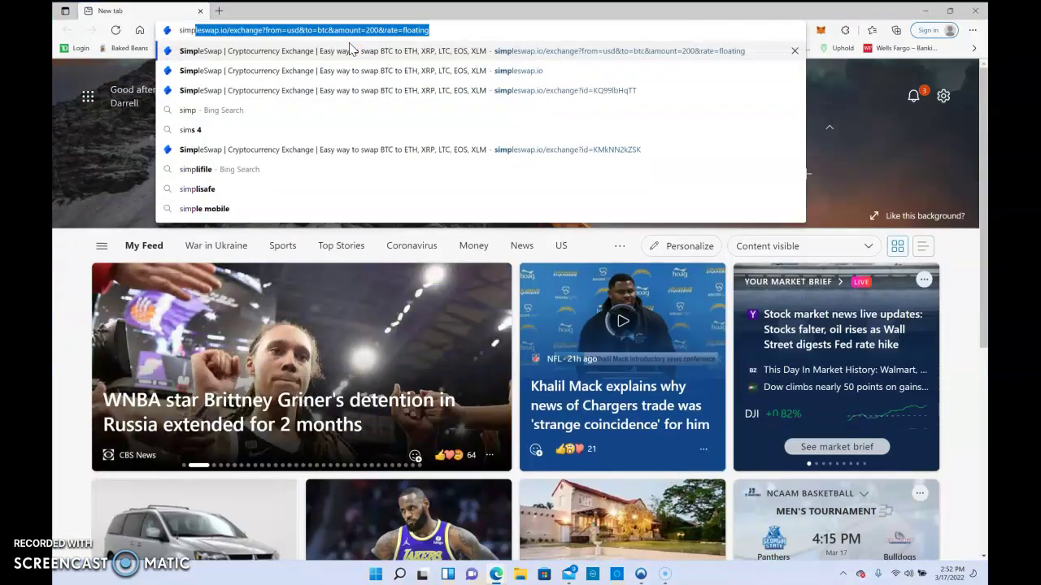
{"action": "left_click", "coordinate": [350, 51]}
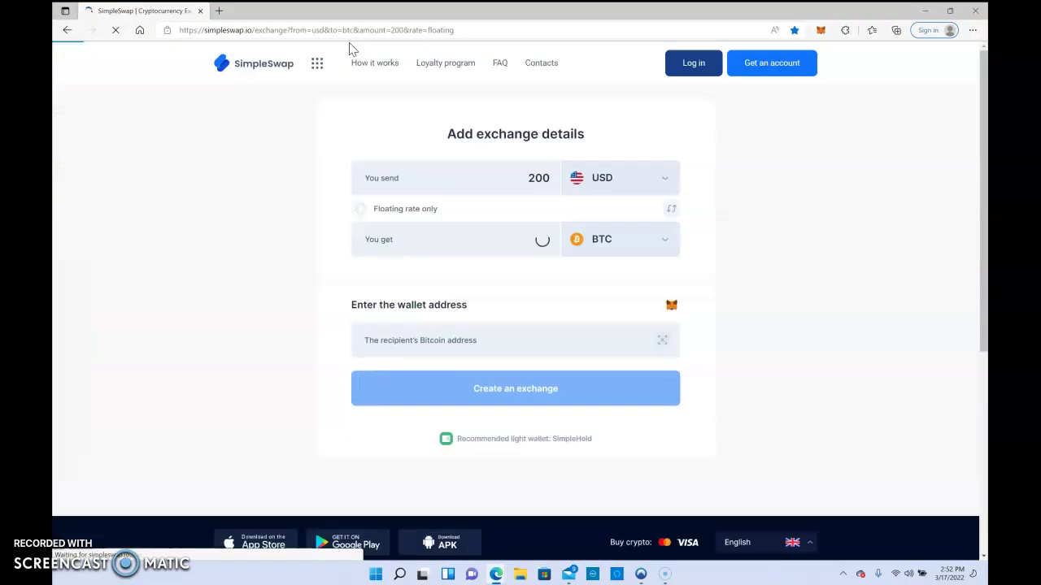
- Set the exchange pair to send BNB on the BSC network and receive ETH
{"action": "left_click", "coordinate": [632, 177]}
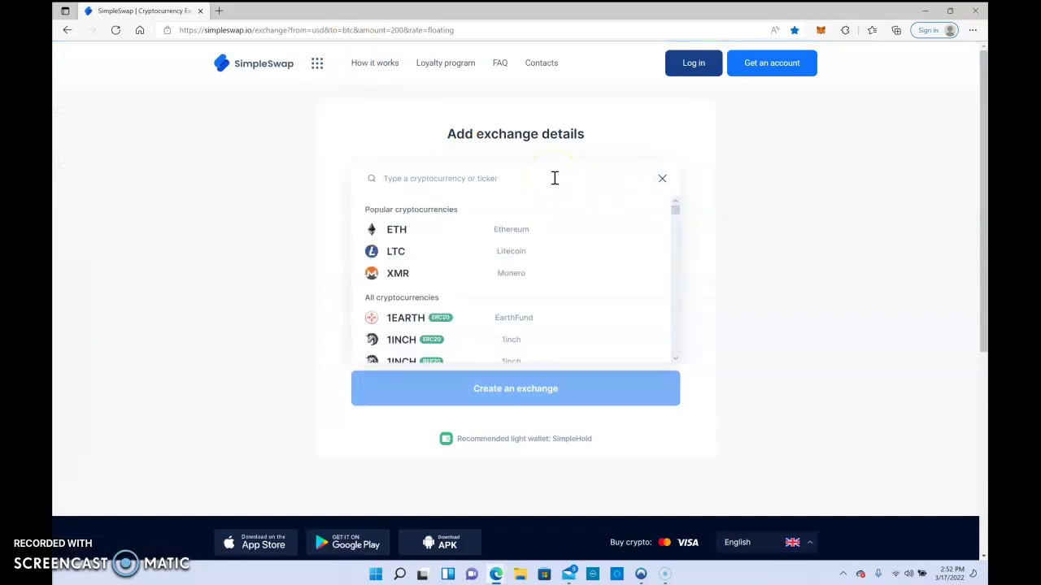
{"action": "type", "text": "bnb"}
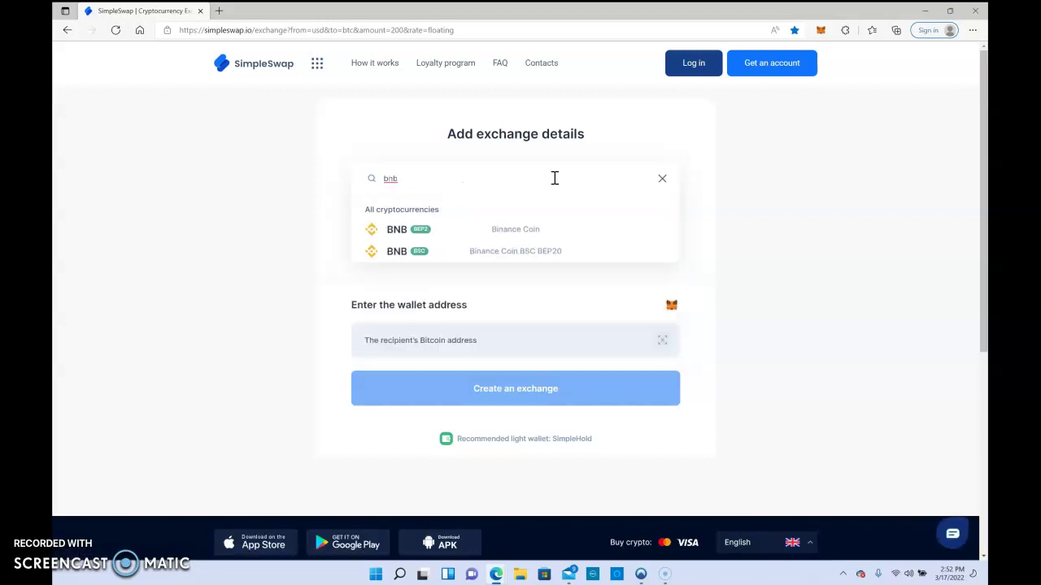
{"action": "left_click", "coordinate": [453, 253]}
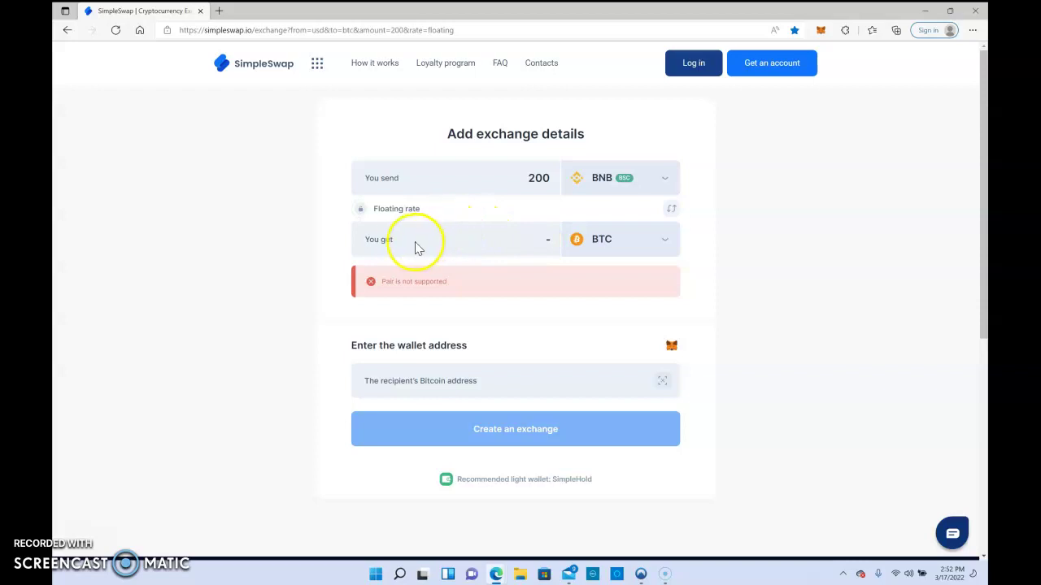
{"action": "left_click", "coordinate": [665, 238]}
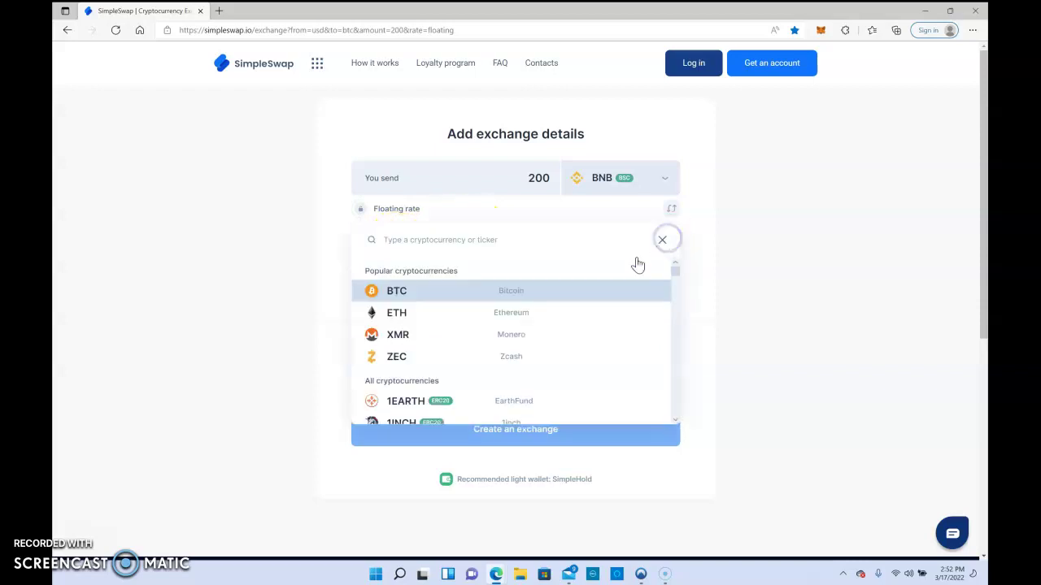
{"action": "left_click", "coordinate": [430, 314]}
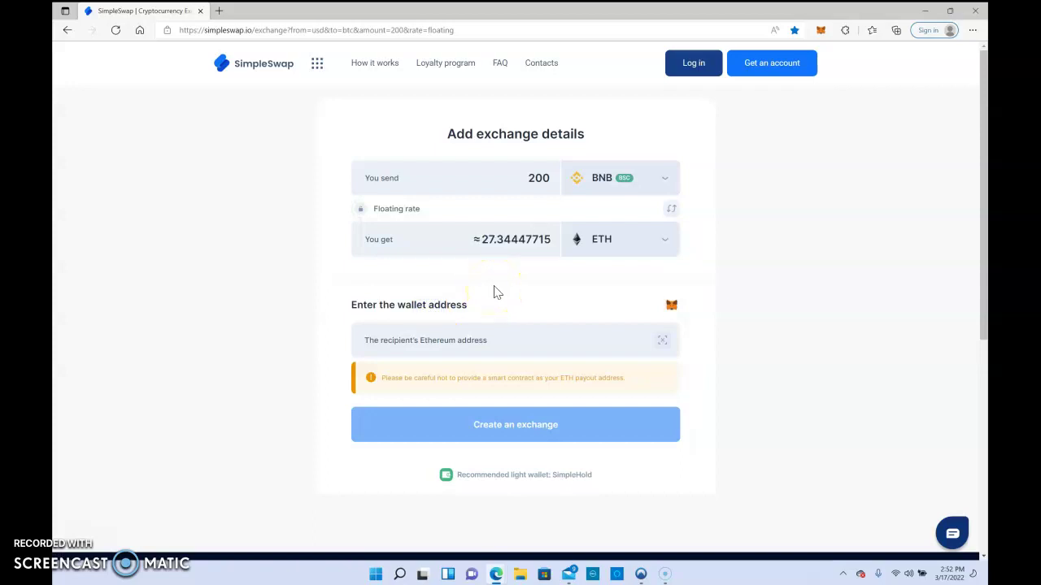
- Set the amount of BNB to send to 1
{"action": "left_click", "coordinate": [550, 177]}
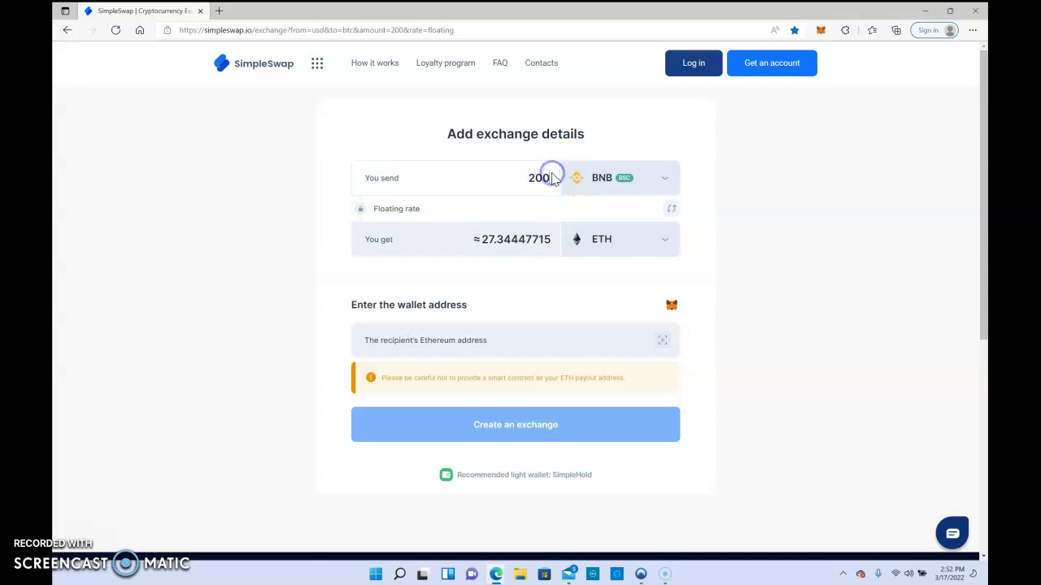
{"action": "key", "text": "BackSpace"}
{"action": "key", "text": "BackSpace"}
{"action": "key", "text": "BackSpace"}
{"action": "type", "text": "1"}
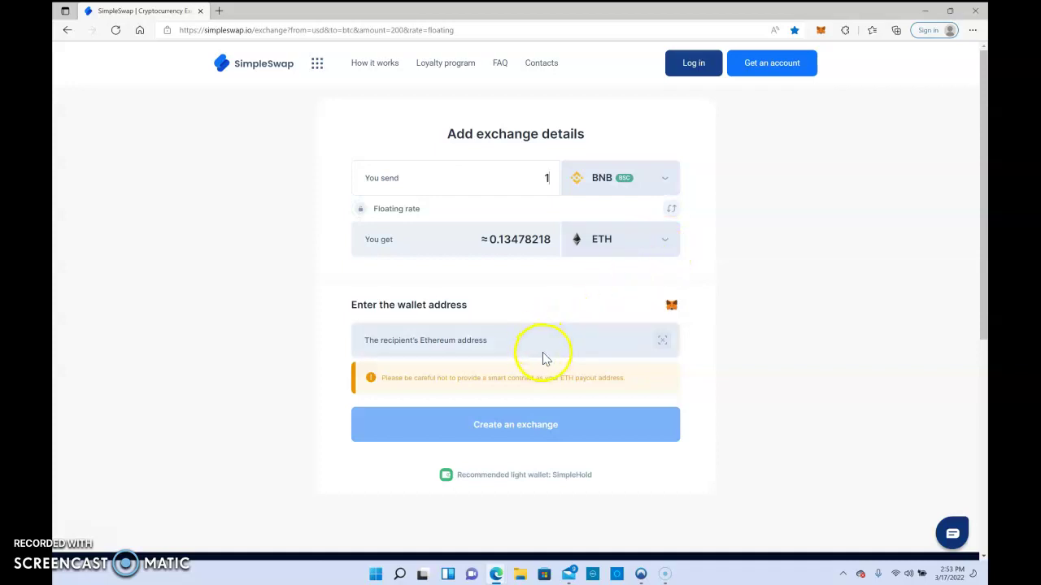
- Switch to the Coinbase window and maximize it to get the recipient's Ethereum address
{"action": "left_click", "coordinate": [468, 345]}
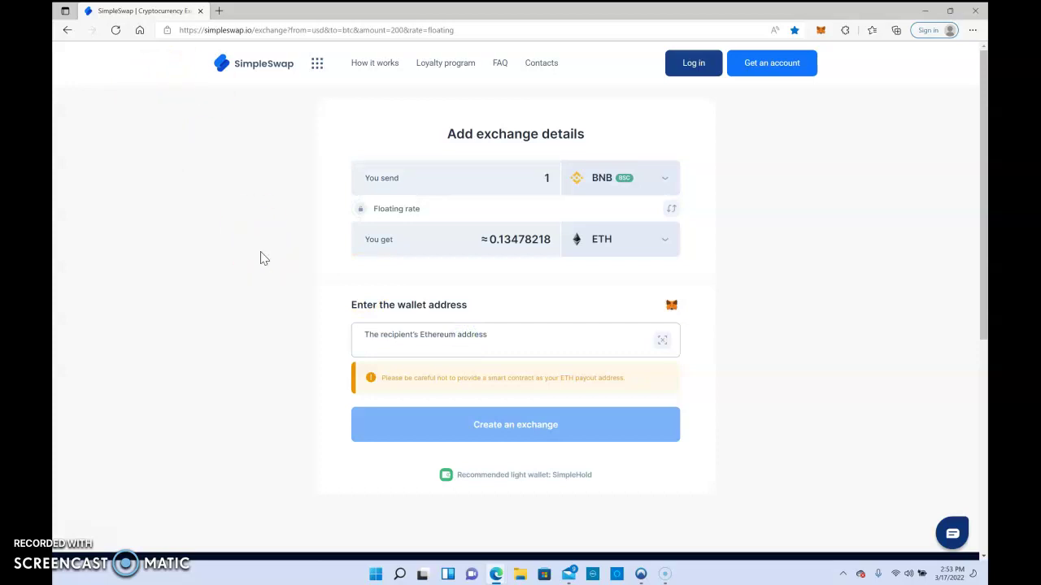
{"action": "mouse_move", "coordinate": [498, 574]}
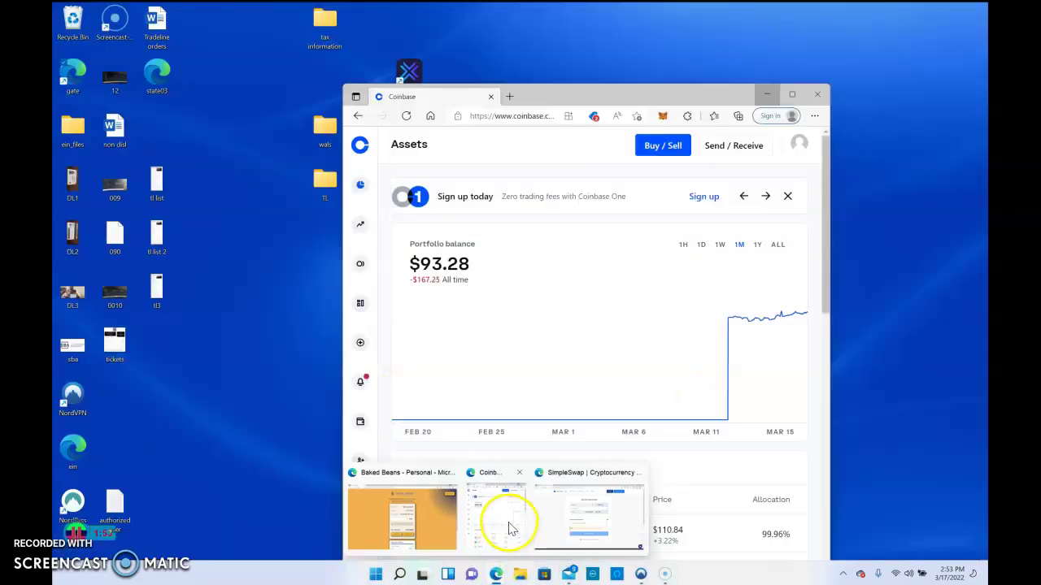
{"action": "left_click", "coordinate": [498, 520]}
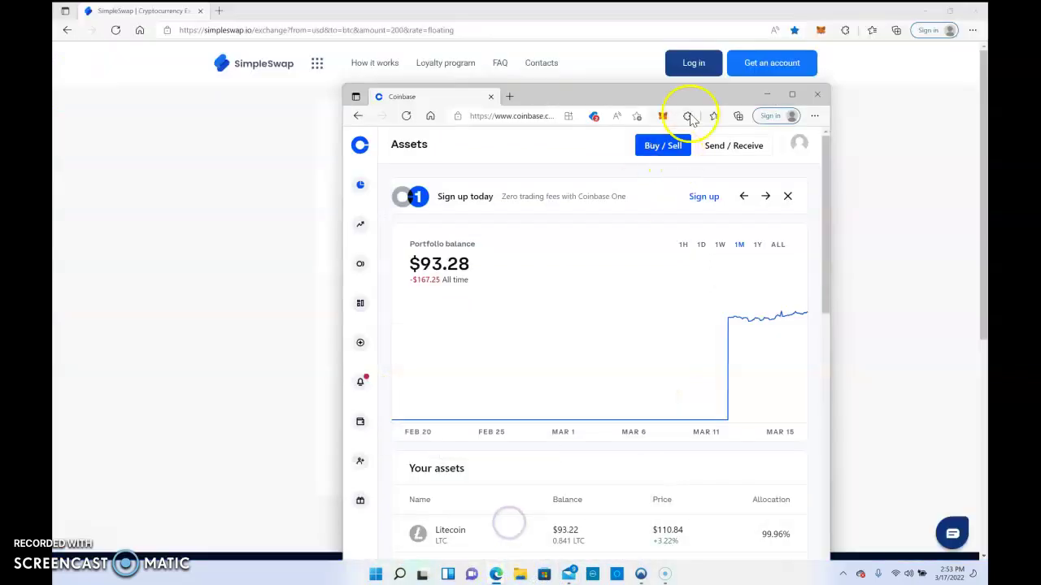
{"action": "double_click", "coordinate": [688, 95]}
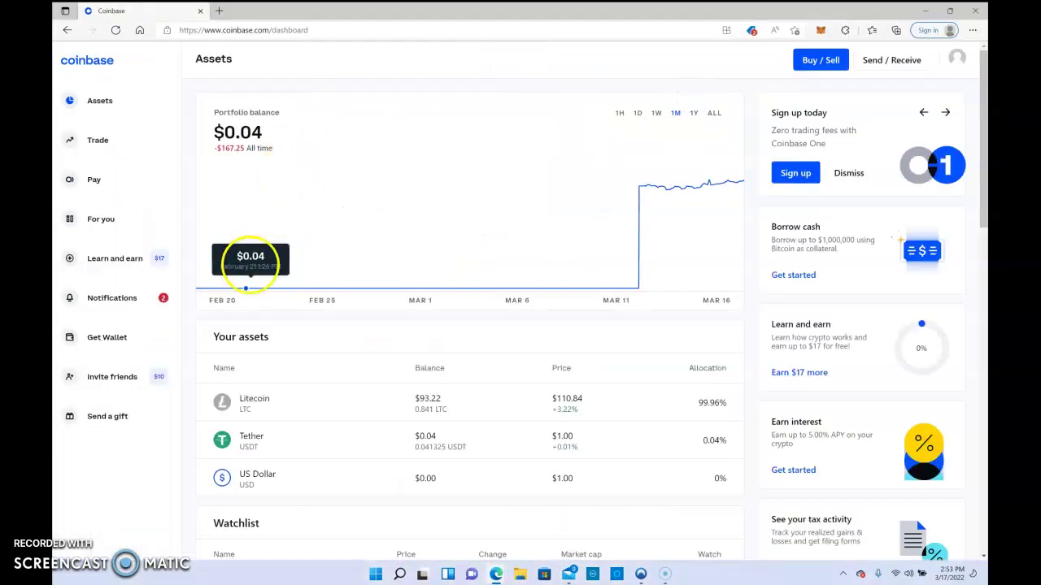
- Open the receive form in Coinbase and select Ethereum as the asset, searching for "eth"
{"action": "left_click", "coordinate": [902, 61]}
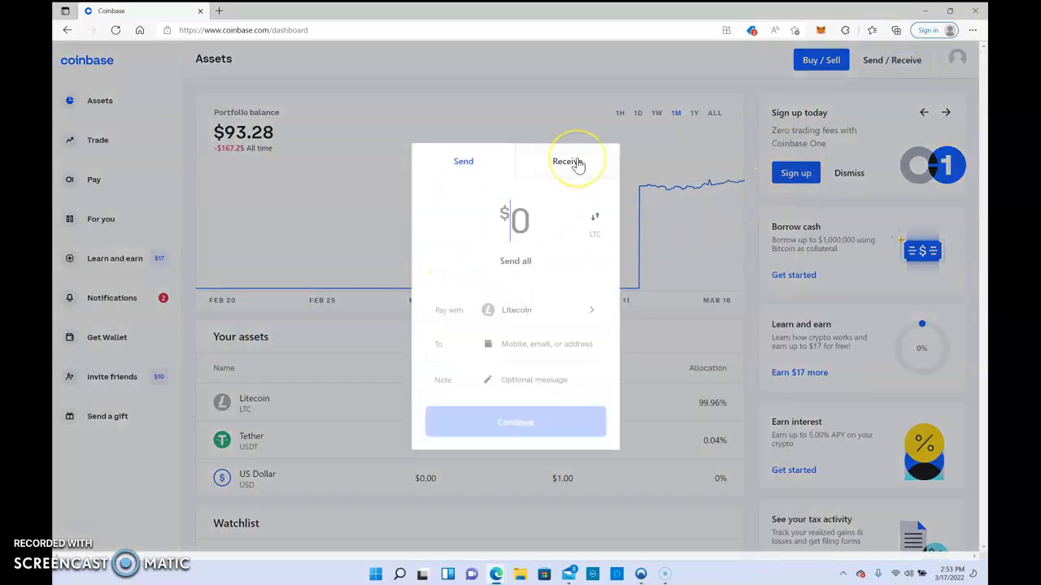
{"action": "left_click", "coordinate": [575, 163]}
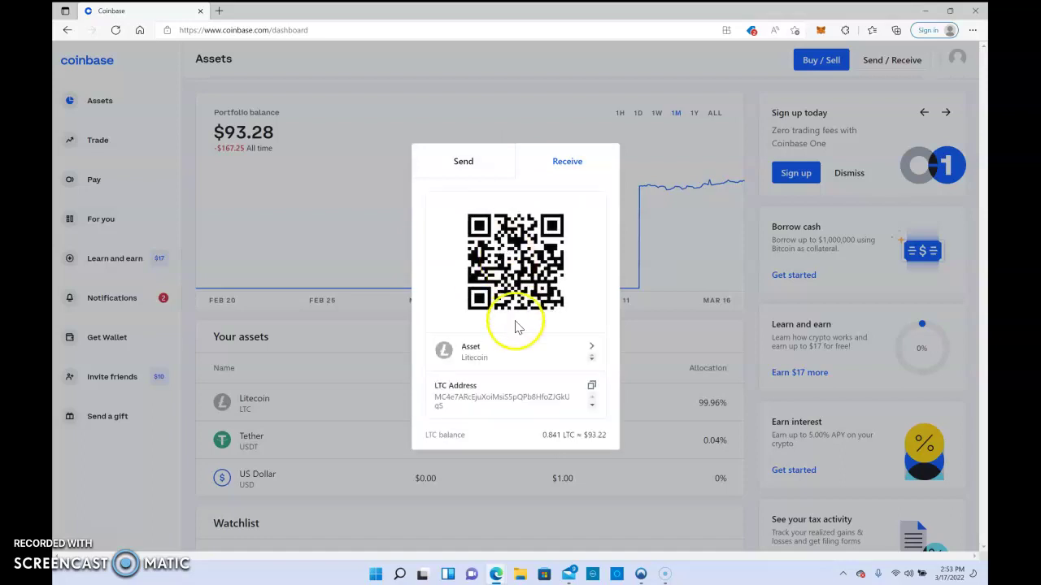
{"action": "left_click", "coordinate": [543, 350]}
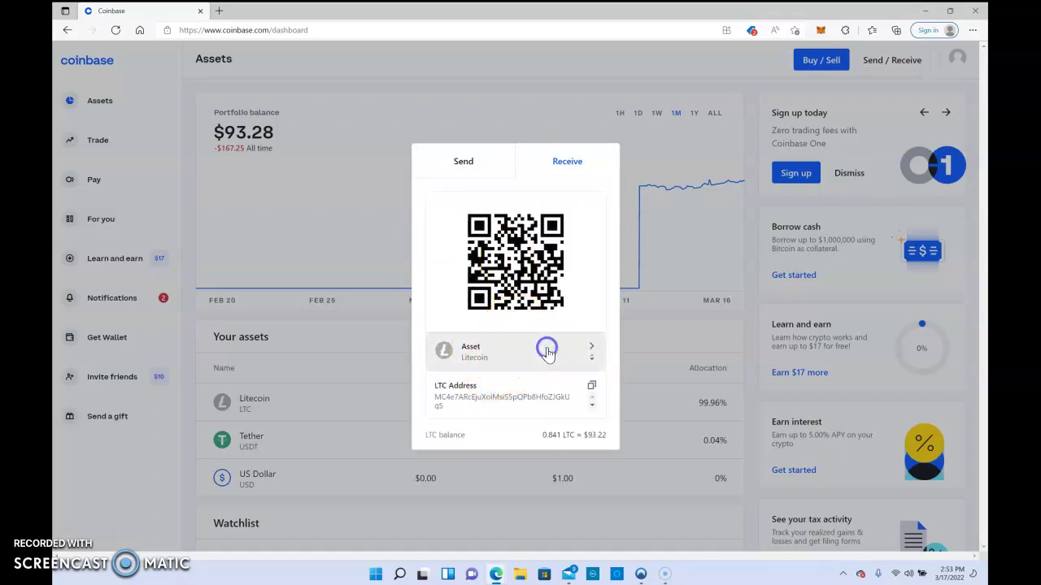
{"action": "left_click", "coordinate": [491, 201]}
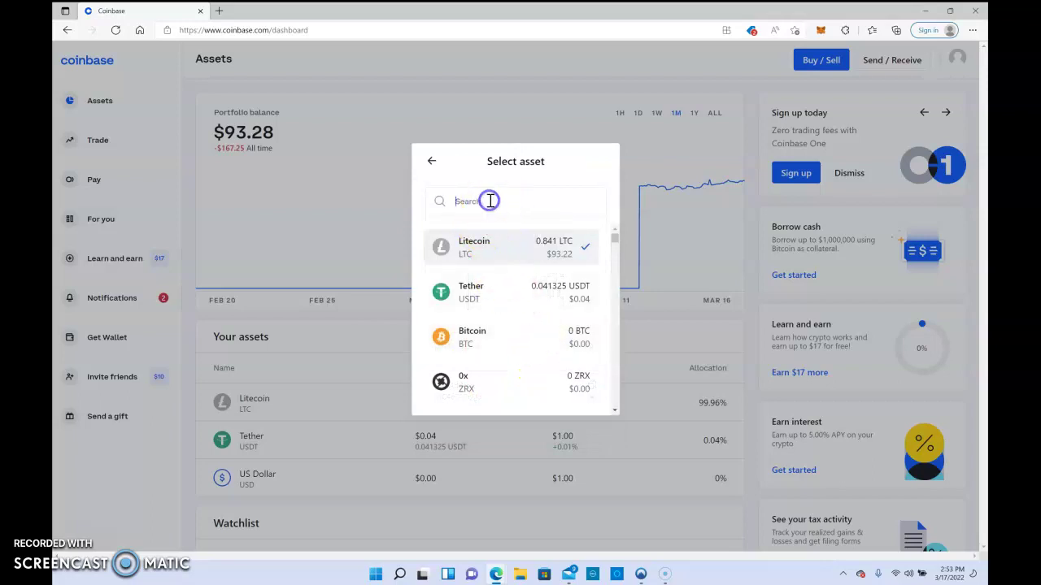
{"action": "type", "text": "eth"}
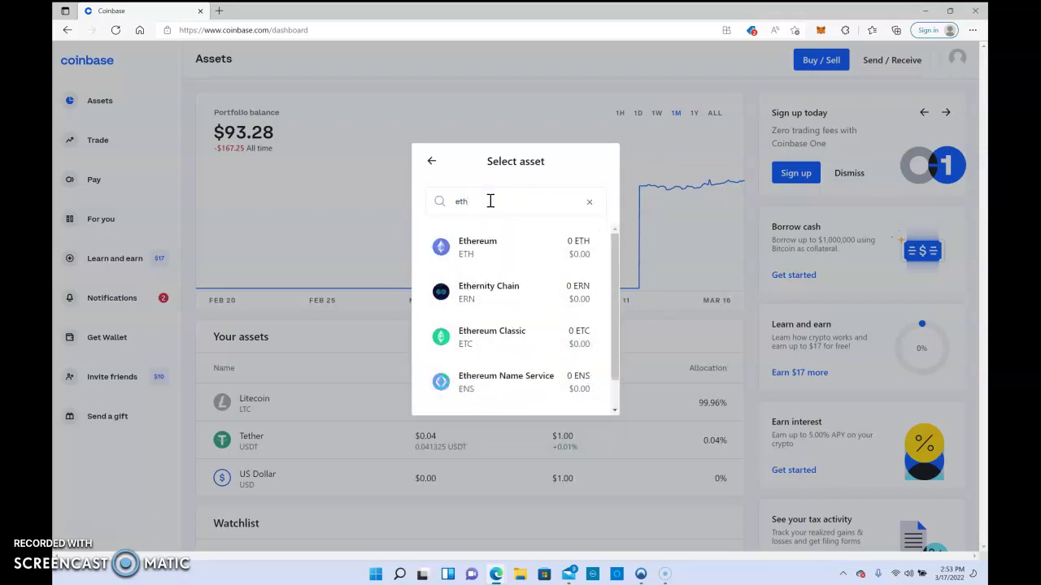
{"action": "left_click", "coordinate": [509, 250]}
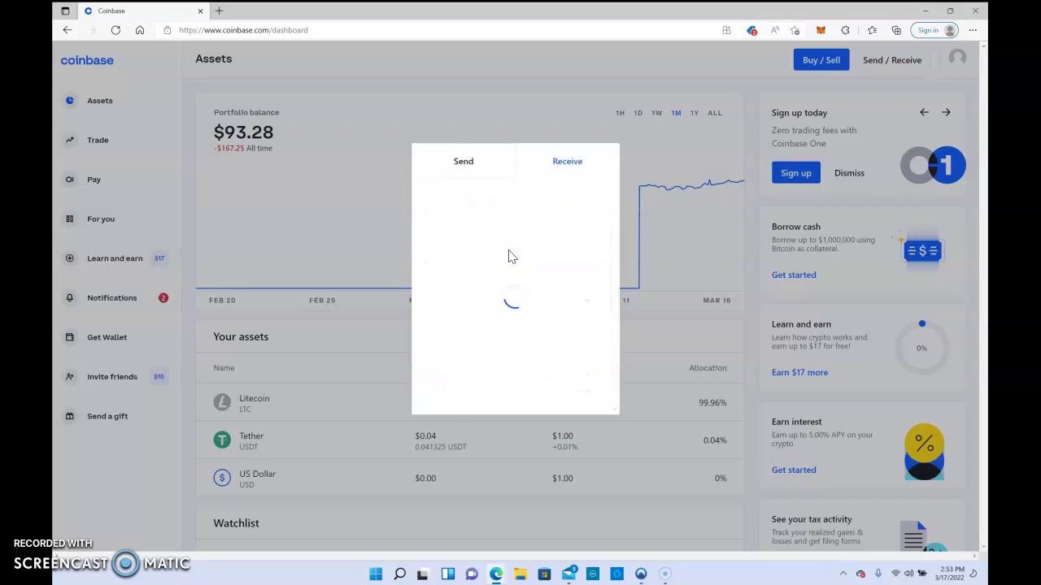
{"action": "left_click", "coordinate": [562, 162]}
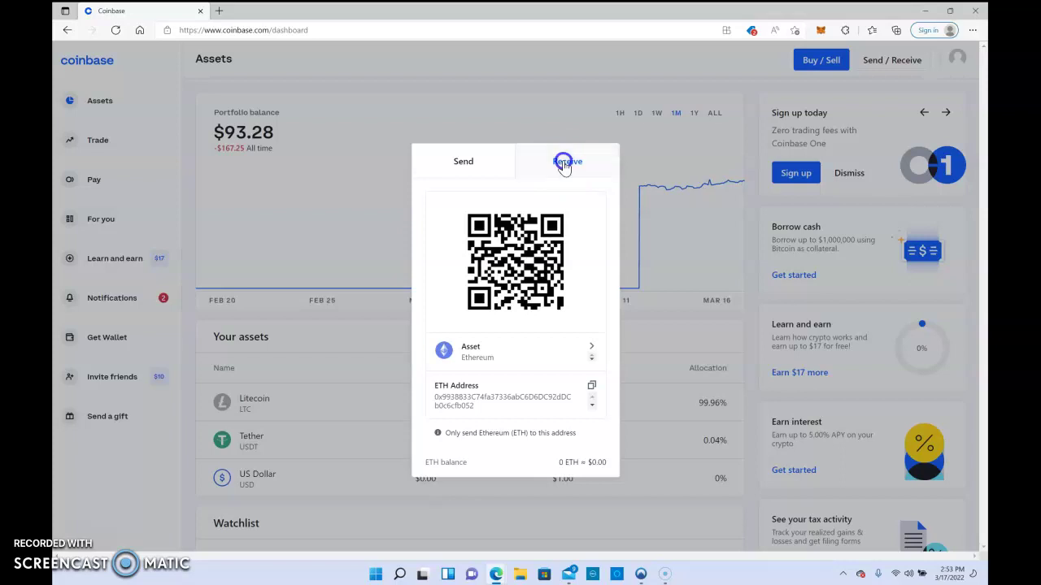
{"action": "left_click", "coordinate": [568, 162]}
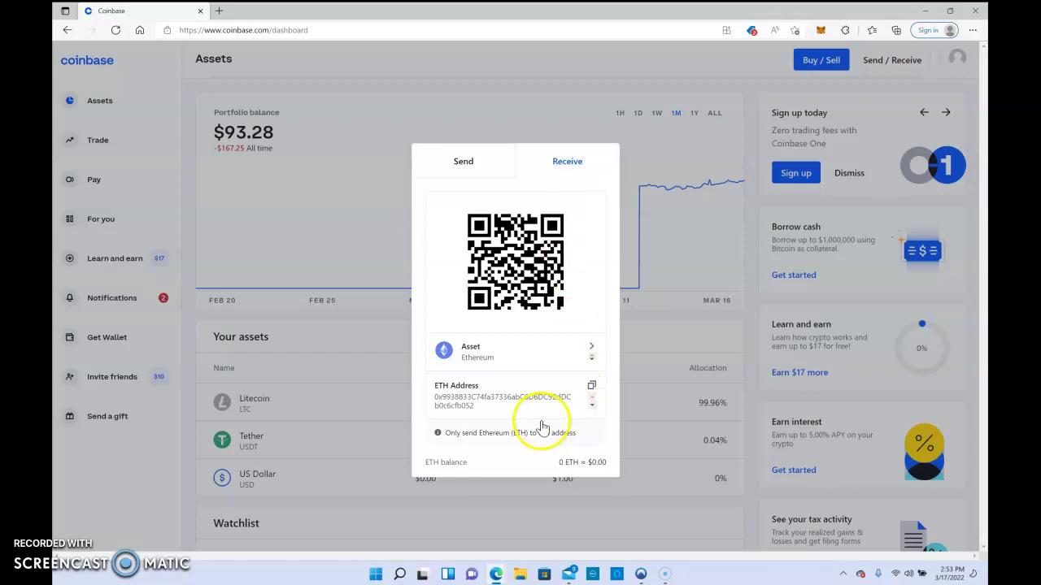
{"action": "left_click", "coordinate": [567, 163]}
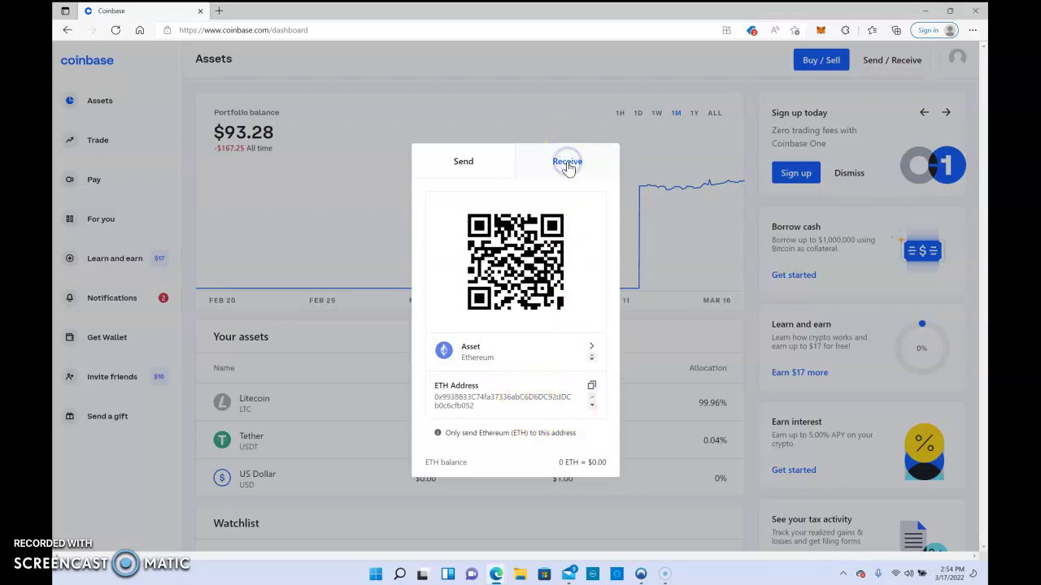
{"action": "left_click", "coordinate": [462, 159]}
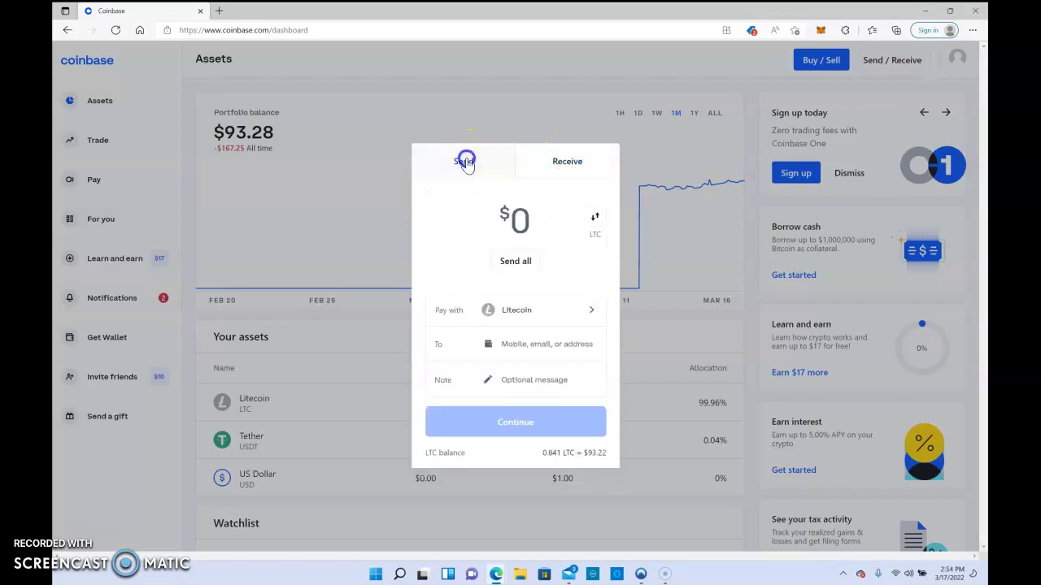
{"action": "left_click", "coordinate": [569, 162]}
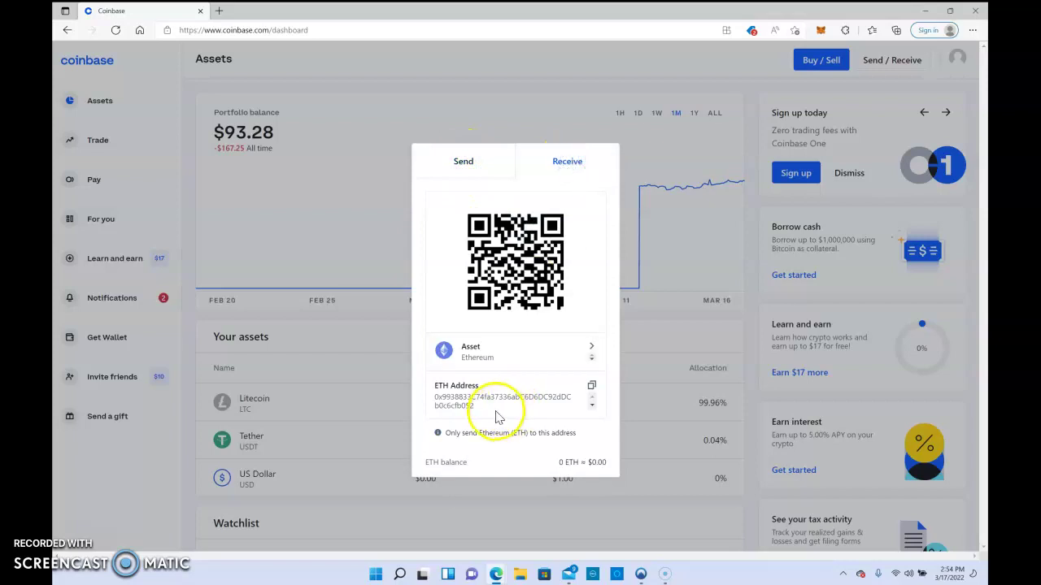
- Copy the full ETH wallet address from the Coinbase receive form
{"action": "double_click", "coordinate": [437, 398]}
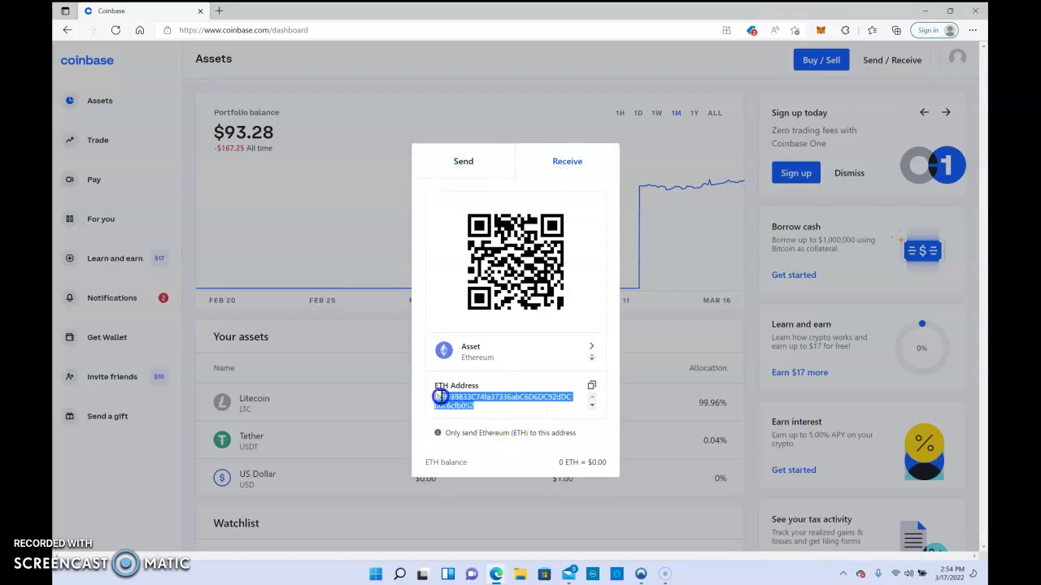
{"action": "right_click", "coordinate": [460, 402]}
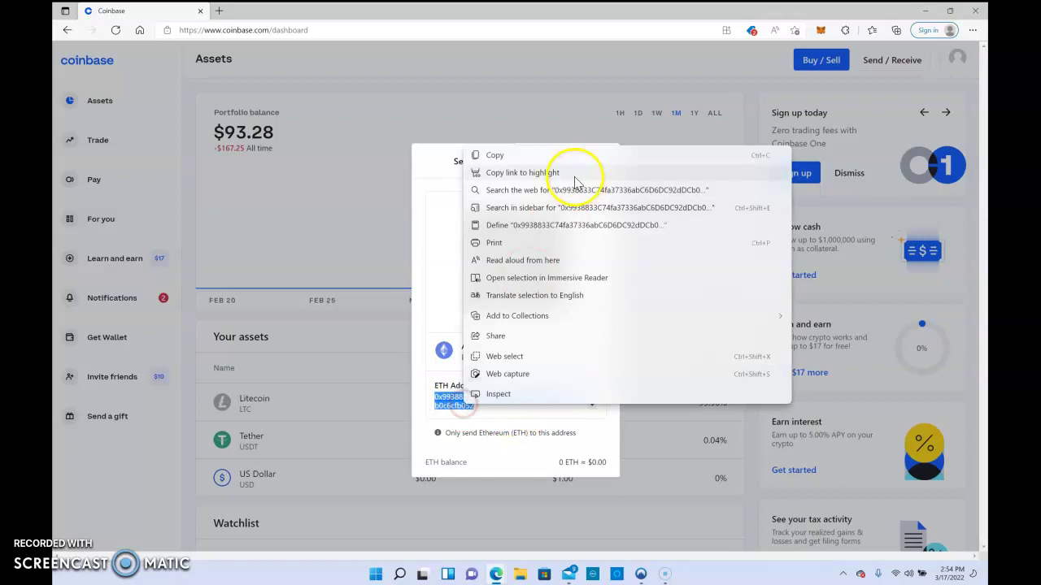
{"action": "left_click", "coordinate": [543, 153]}
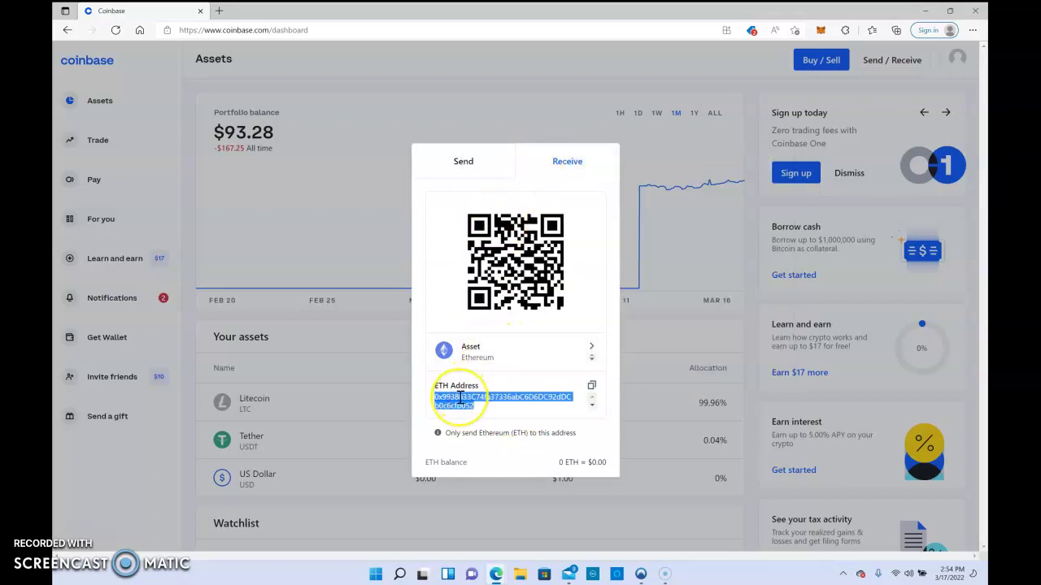
- Return to SimpleSwap and paste the copied wallet address as the recipient's Ethereum address
{"action": "left_click", "coordinate": [924, 11]}
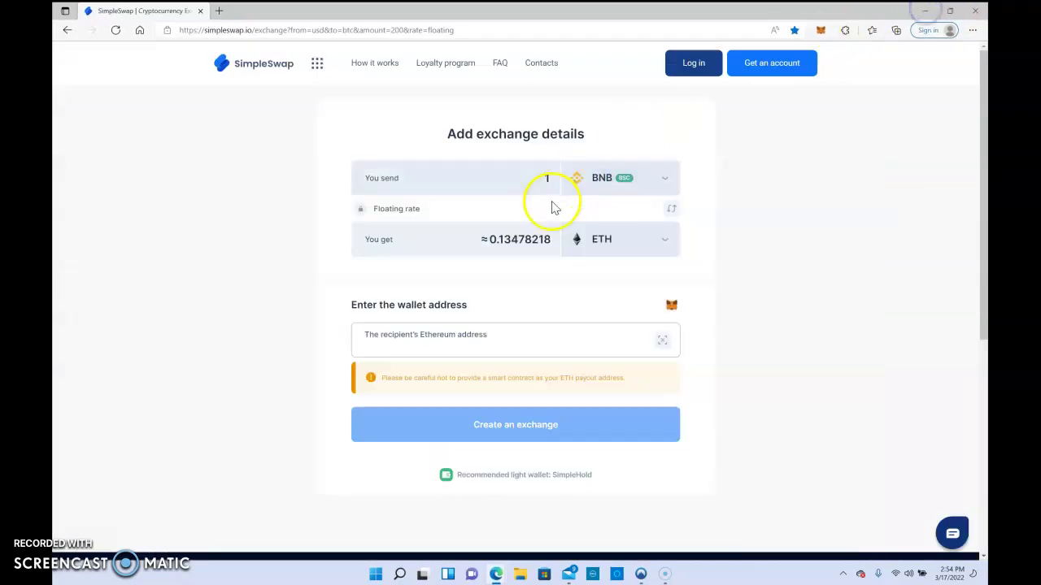
{"action": "left_click", "coordinate": [402, 351]}
{"action": "right_click", "coordinate": [405, 346]}
{"action": "left_click", "coordinate": [439, 183]}
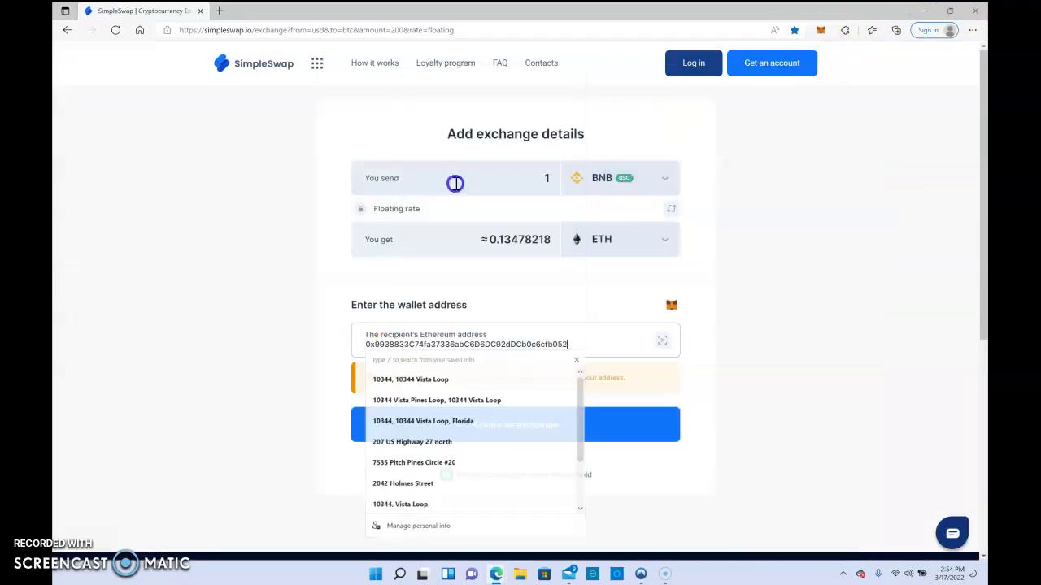
- Create the exchange of 1 BNB (BSC) to ETH with the entered recipient address
{"action": "left_click", "coordinate": [210, 324]}
{"action": "left_click", "coordinate": [477, 429]}
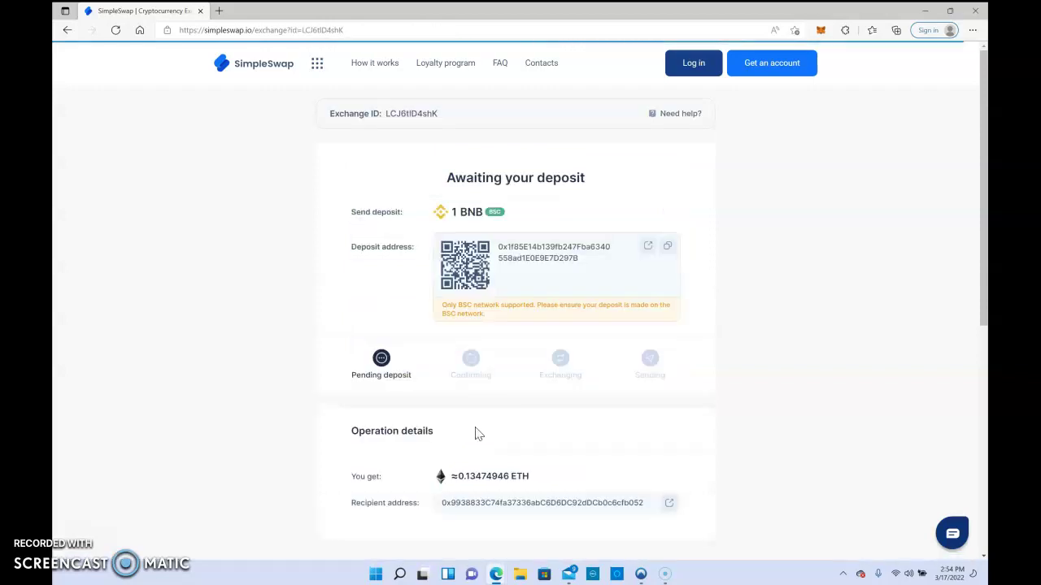
{"action": "left_click", "coordinate": [474, 428]}
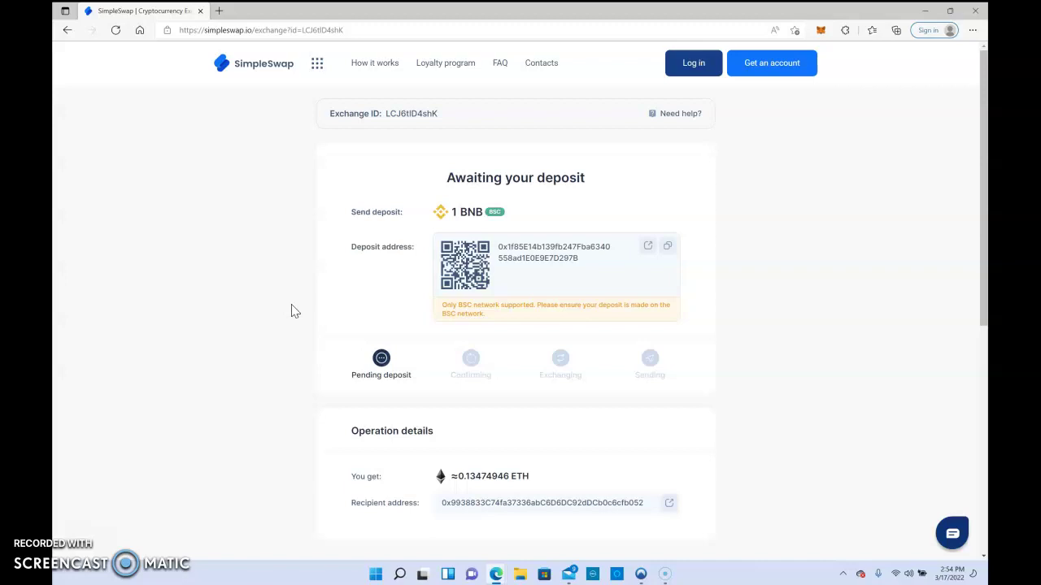
- Copy the full BNB deposit address of the created exchange
{"action": "double_click", "coordinate": [509, 255]}
{"action": "right_click", "coordinate": [541, 252]}
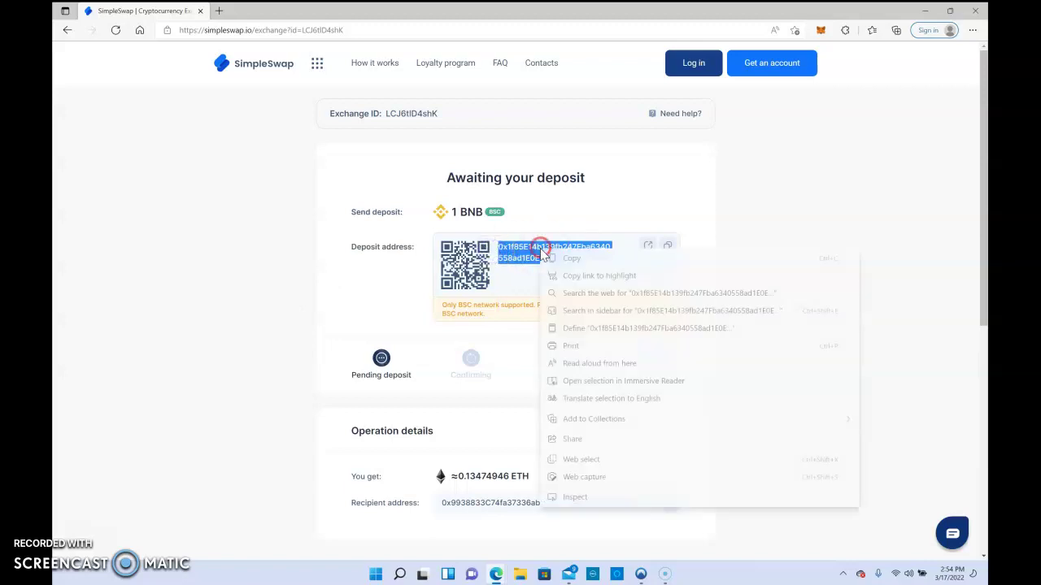
{"action": "left_click", "coordinate": [572, 258]}
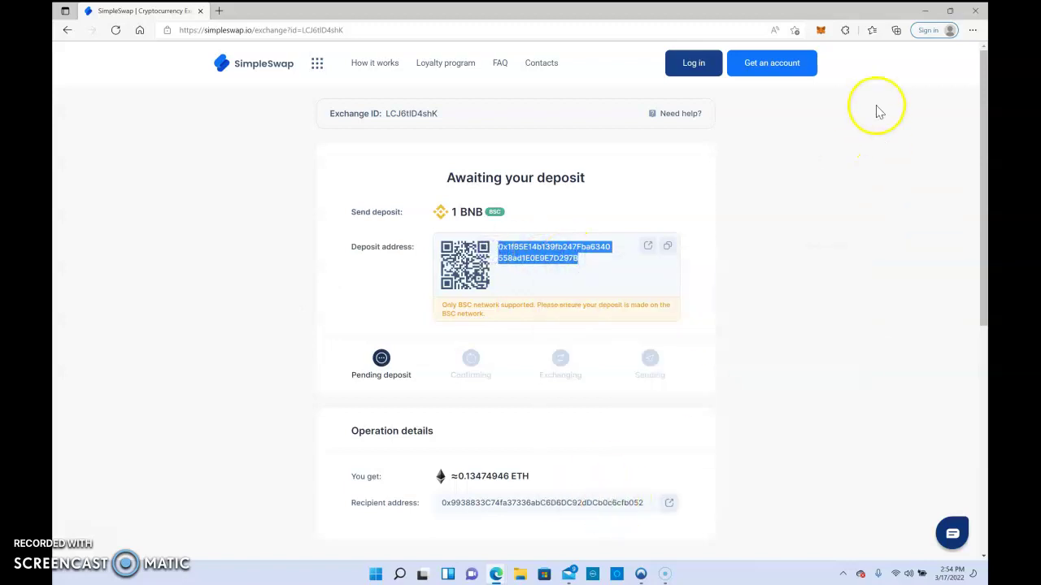
- Open the MetaMask wallet, start a send on Smart Chain, and paste the copied deposit address as the recipient
{"action": "left_click", "coordinate": [821, 32]}
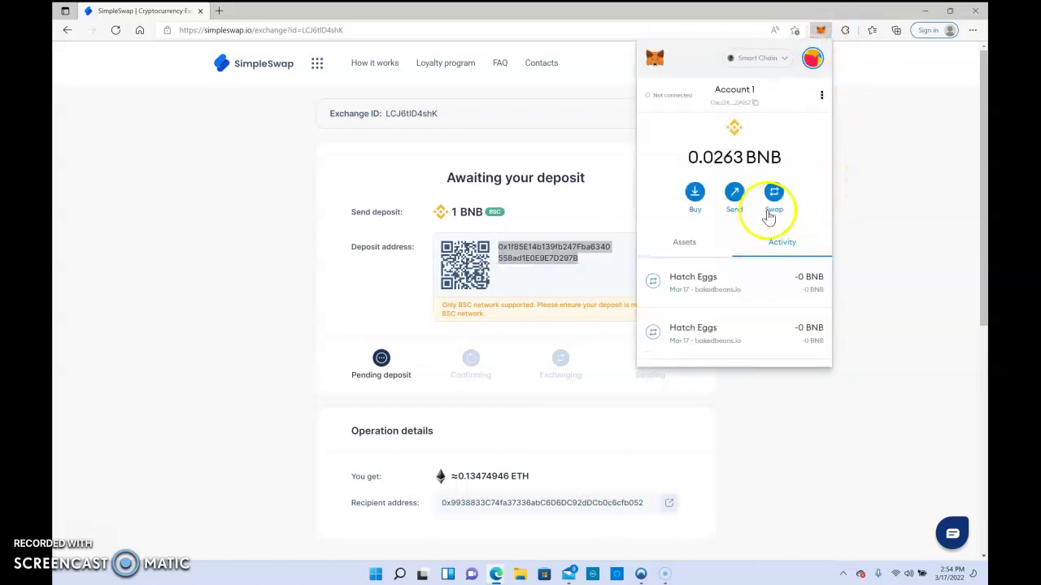
{"action": "left_click", "coordinate": [737, 193]}
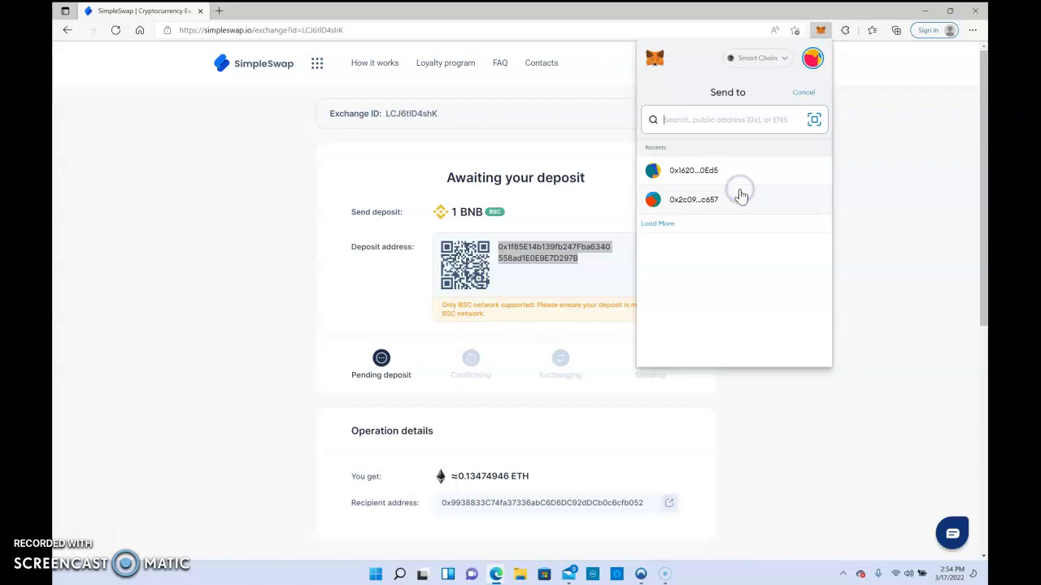
{"action": "right_click", "coordinate": [690, 120]}
{"action": "left_click", "coordinate": [723, 241]}
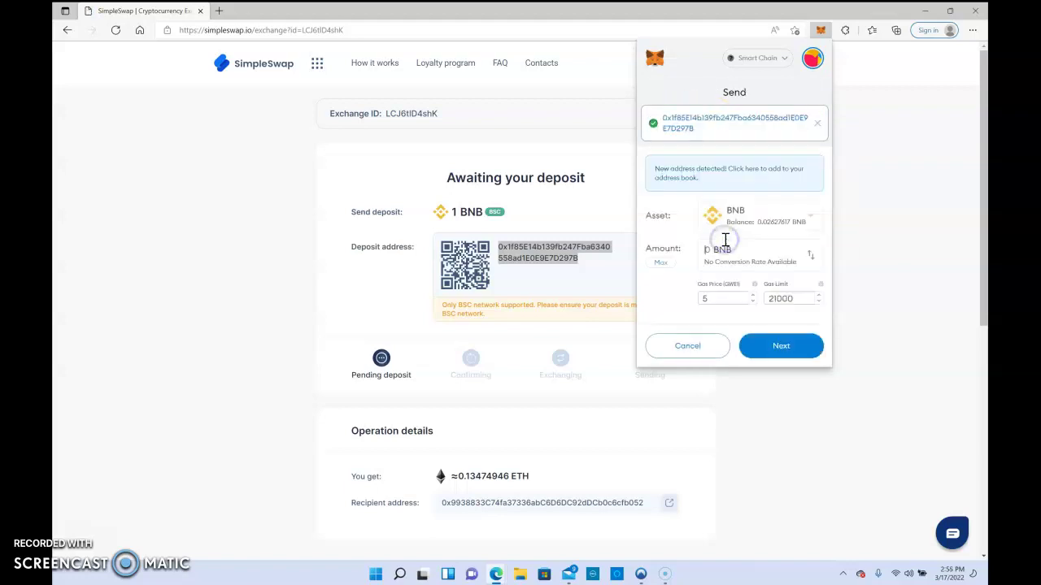
- Try to set the amount of the MetaMask transfer to 1 BNB
{"action": "left_click", "coordinate": [715, 254]}
{"action": "double_click", "coordinate": [709, 252]}
{"action": "type", "text": "1"}
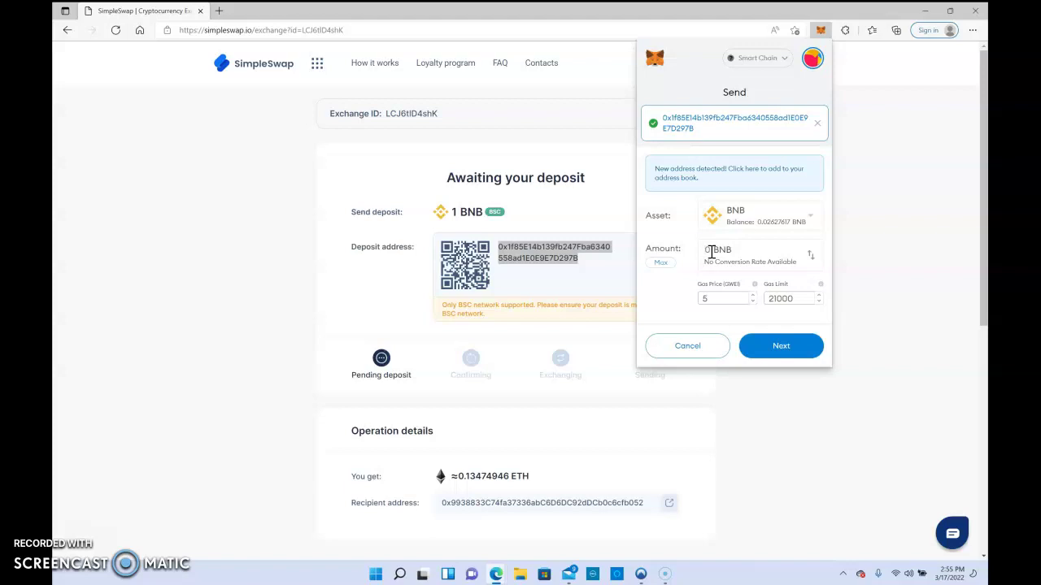
{"action": "left_click", "coordinate": [712, 251]}
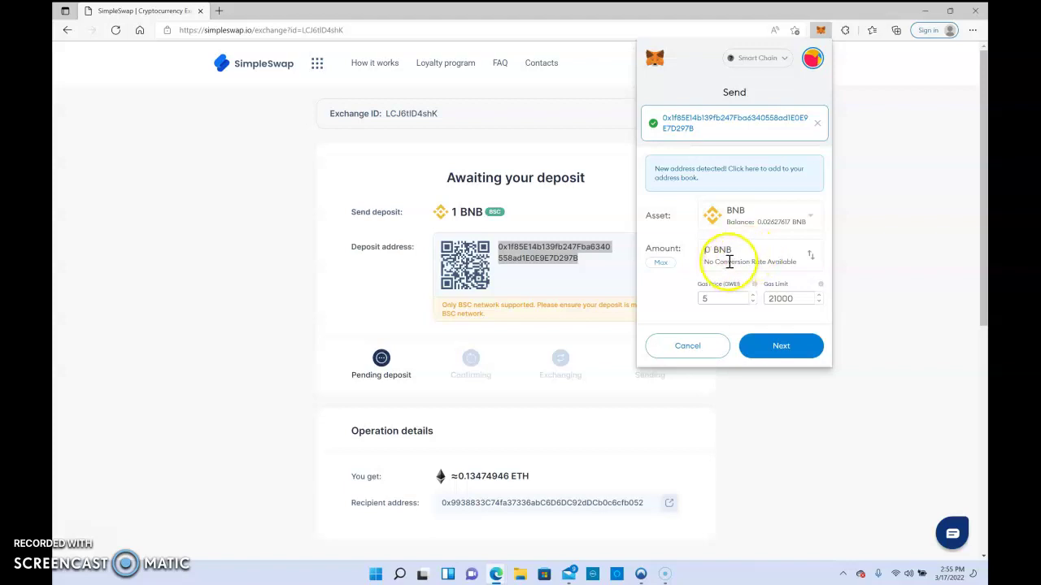